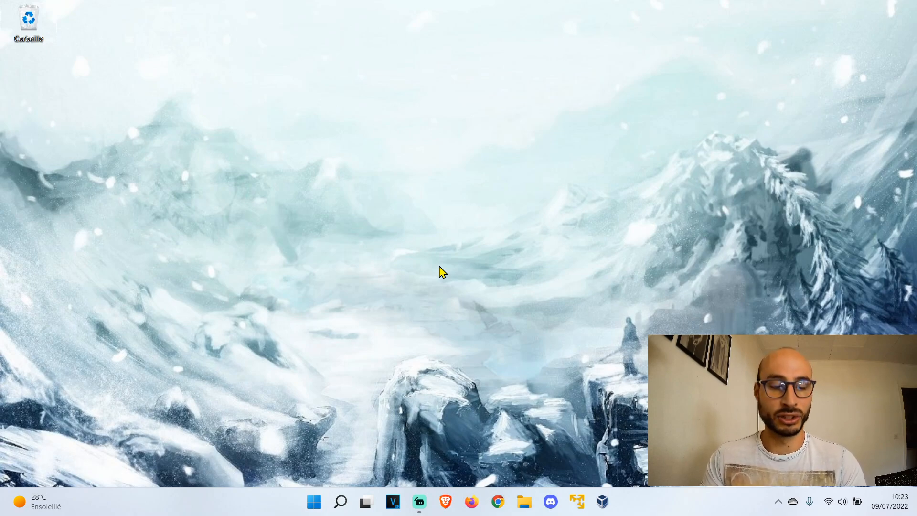
# Open Disk Management (Gestion des disques).
pyautogui.press('super+x')
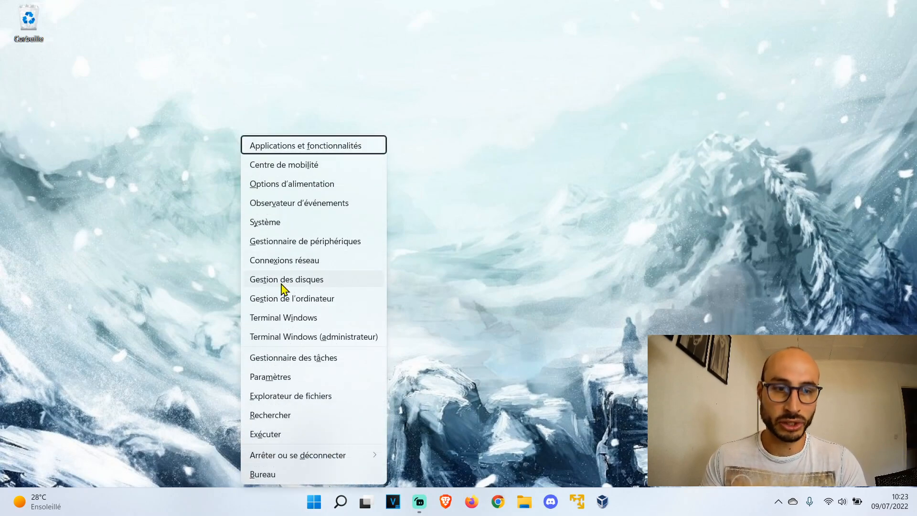
pyautogui.press('Escape')
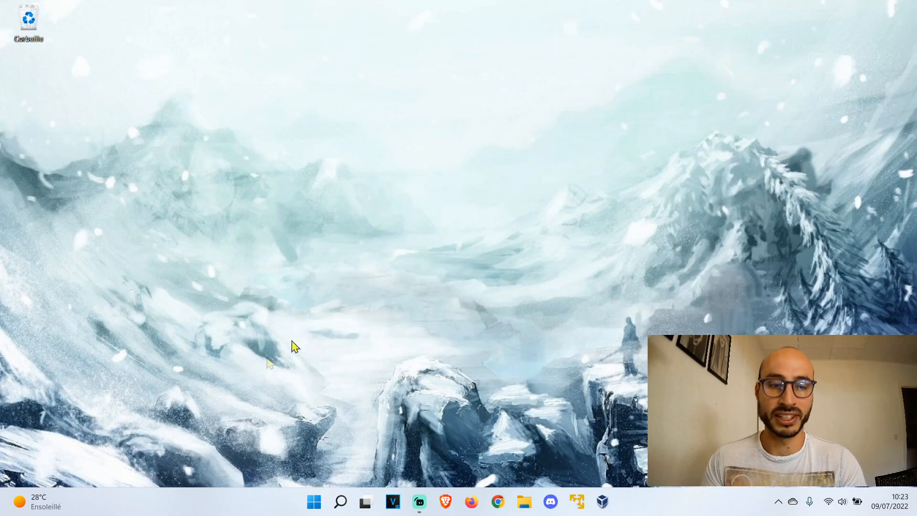
pyautogui.rightClick(313, 506)
pyautogui.click(316, 289)
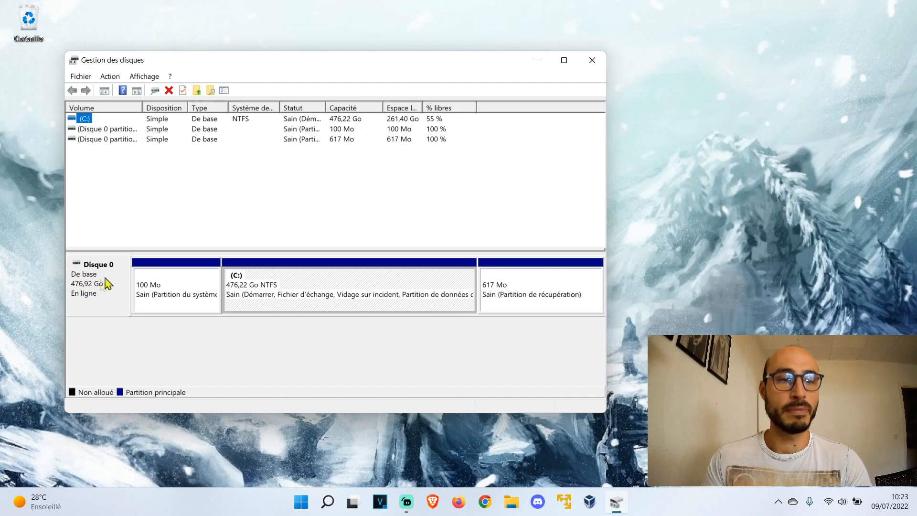
# Check which actions are available for the 100 Mo system partition on Disque 0.
pyautogui.click(475, 206)
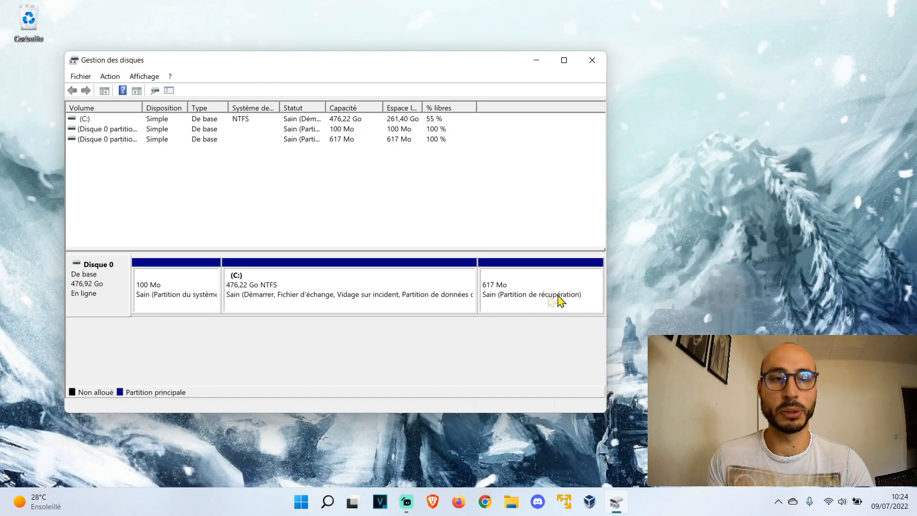
pyautogui.rightClick(192, 285)
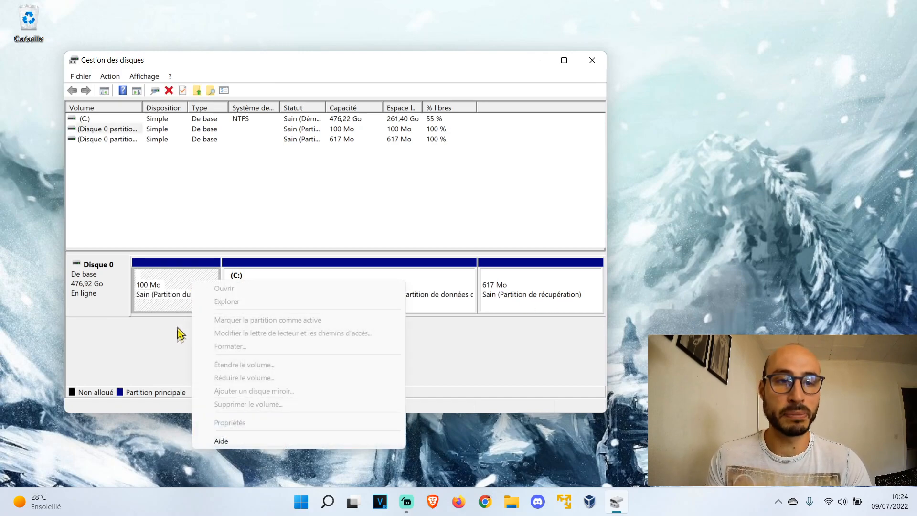
pyautogui.click(179, 347)
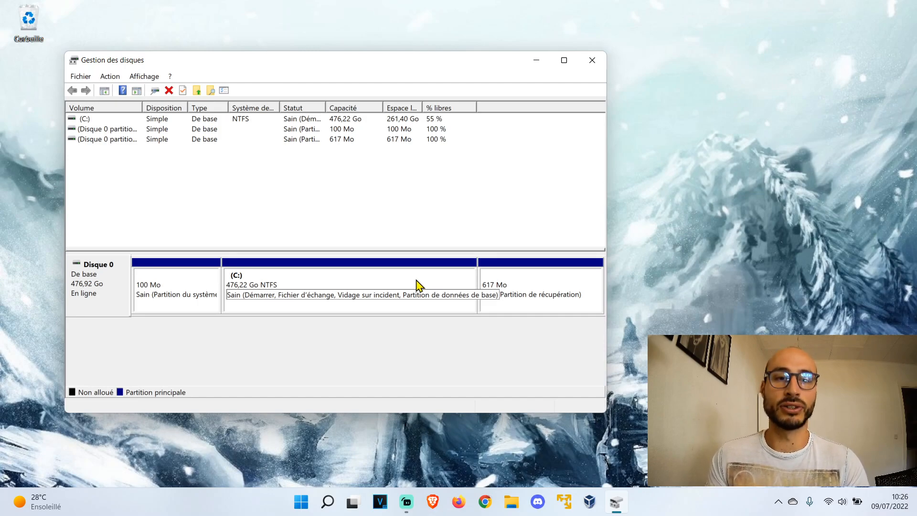
# View the C: drive's defragmentation and optimization status through its properties, and close those windows without starting an optimization.
pyautogui.rightClick(370, 272)
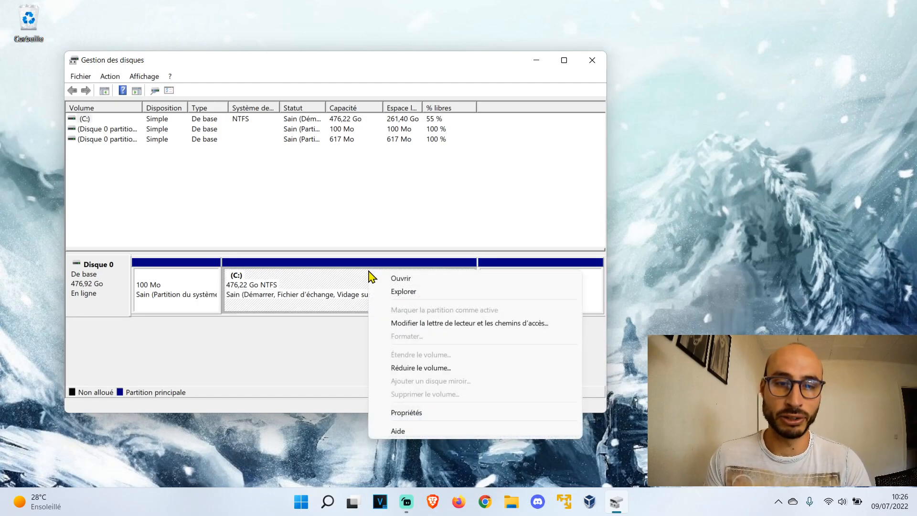
pyautogui.click(508, 414)
pyautogui.moveTo(551, 213); pyautogui.dragTo(258, 124)
pyautogui.click(264, 138)
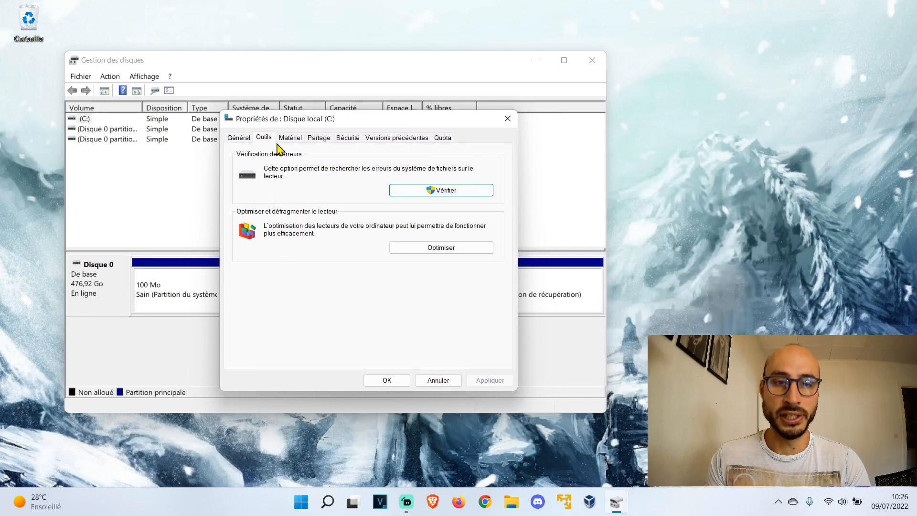
pyautogui.click(468, 254)
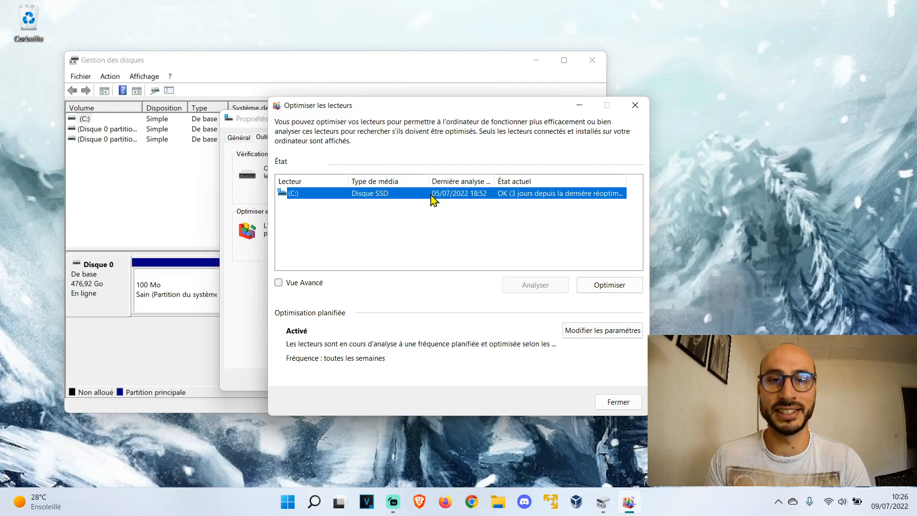
pyautogui.click(636, 106)
pyautogui.click(508, 119)
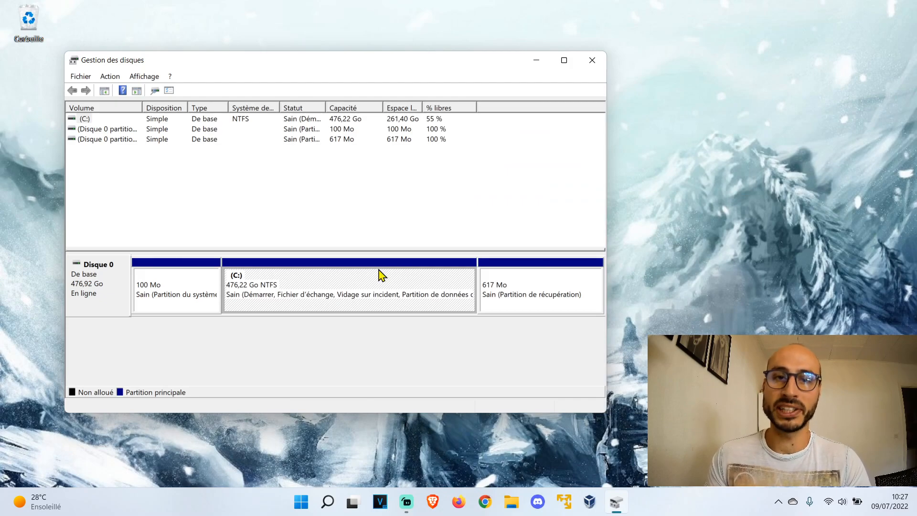
# Shrink the C: volume by 30000 Mo.
pyautogui.rightClick(370, 285)
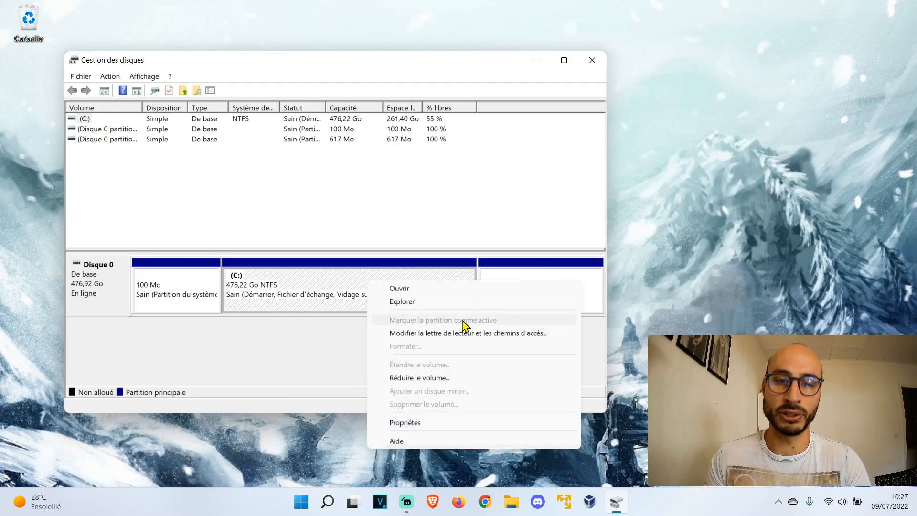
pyautogui.click(502, 377)
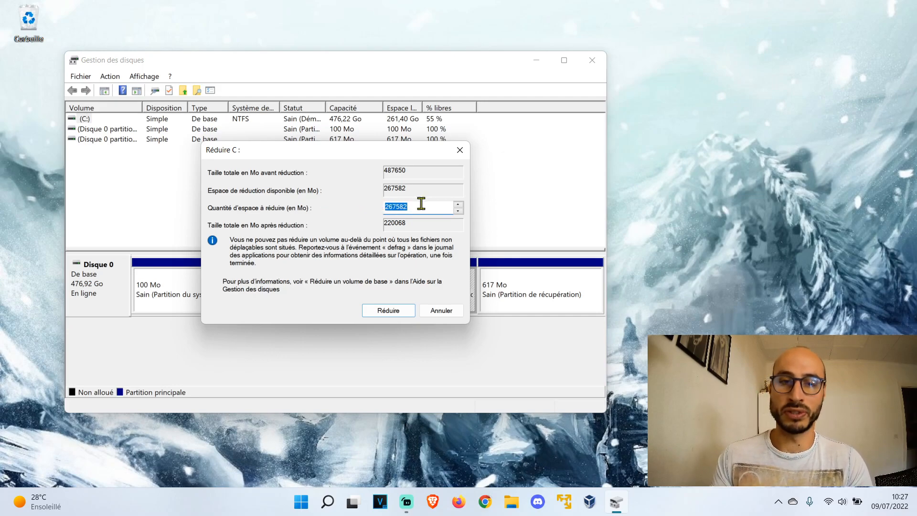
pyautogui.write('30000')
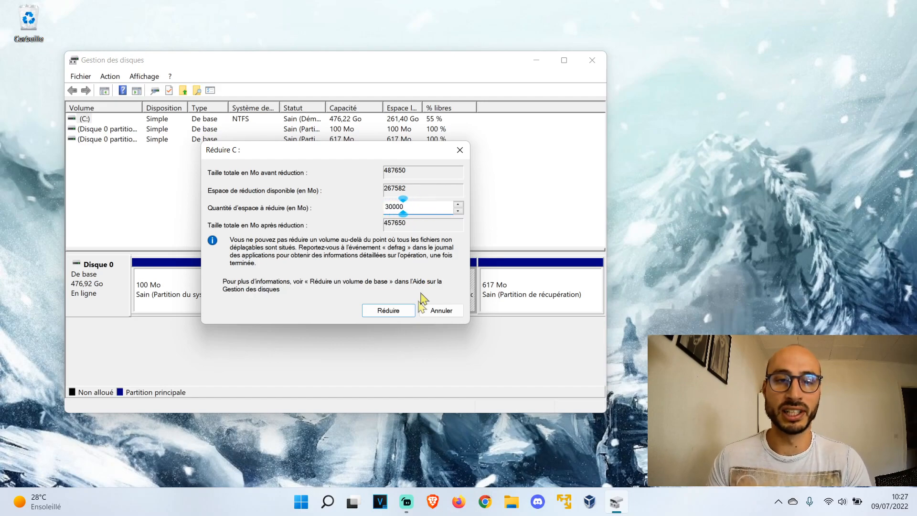
pyautogui.click(405, 311)
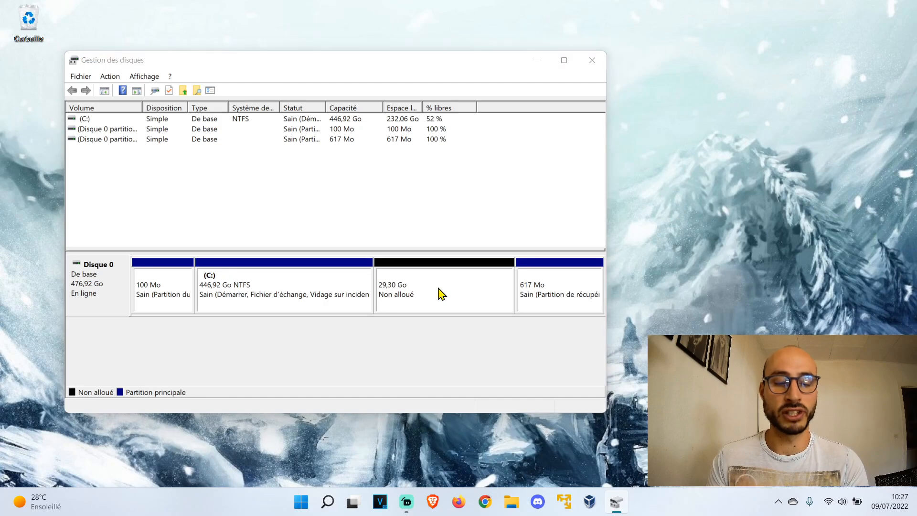
# Check which drives File Explorer lists under Ce PC, and close its window.
pyautogui.press('super+e')
pyautogui.click(98, 270)
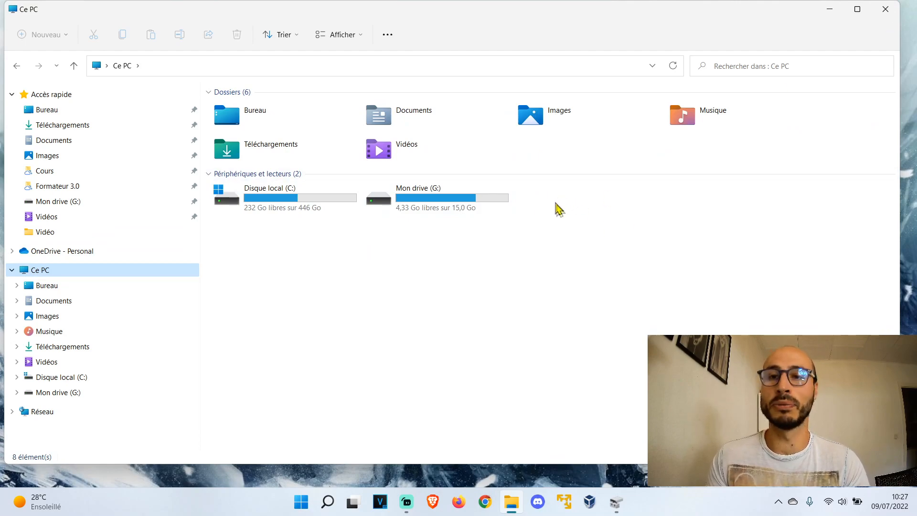
pyautogui.click(896, 12)
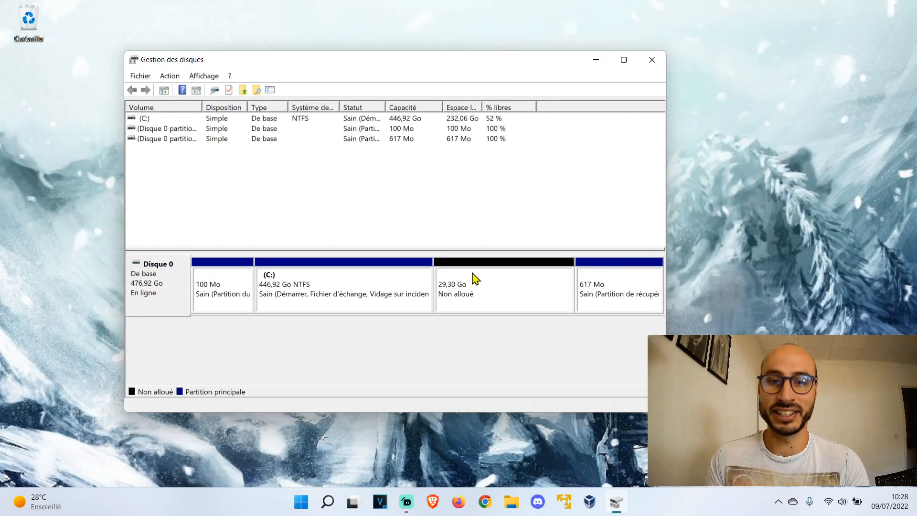
# Start a new simple volume in the unallocated space, with a size of 30000 Mo and drive letter D.
pyautogui.rightClick(476, 279)
pyautogui.click(507, 282)
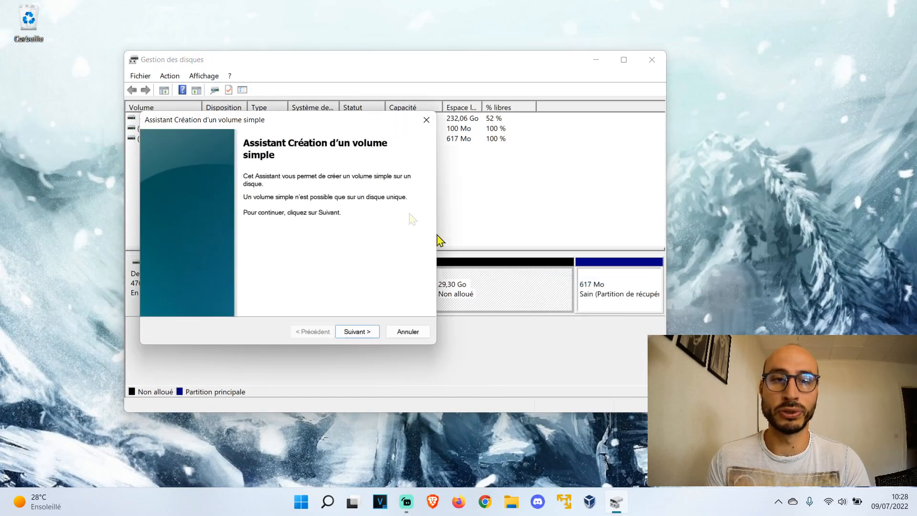
pyautogui.moveTo(307, 122); pyautogui.dragTo(285, 78)
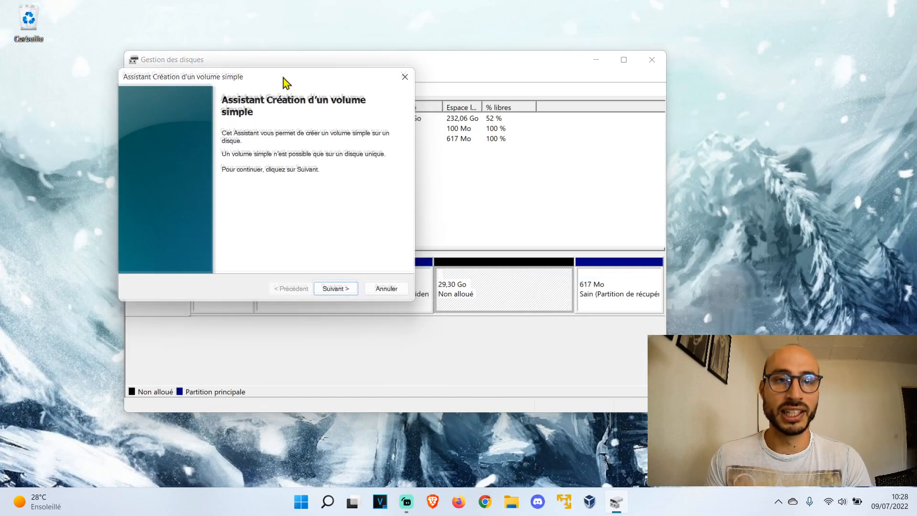
pyautogui.click(349, 287)
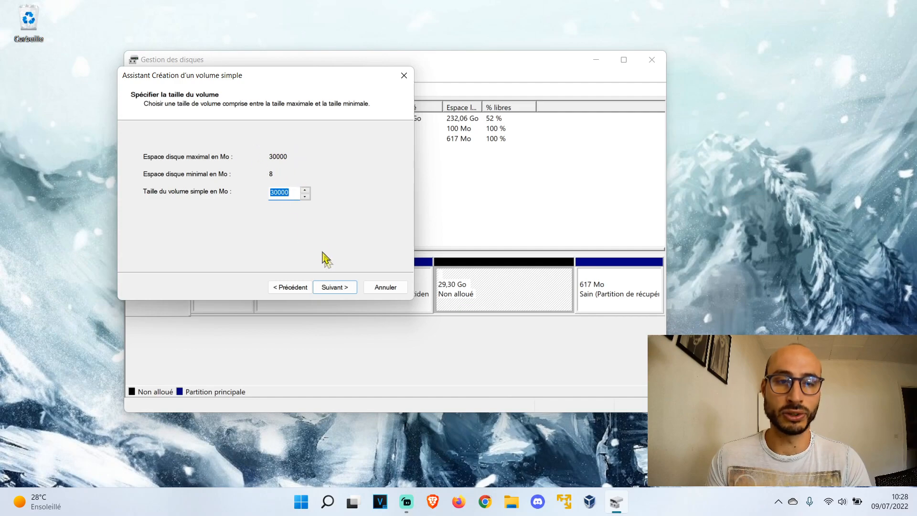
pyautogui.click(341, 289)
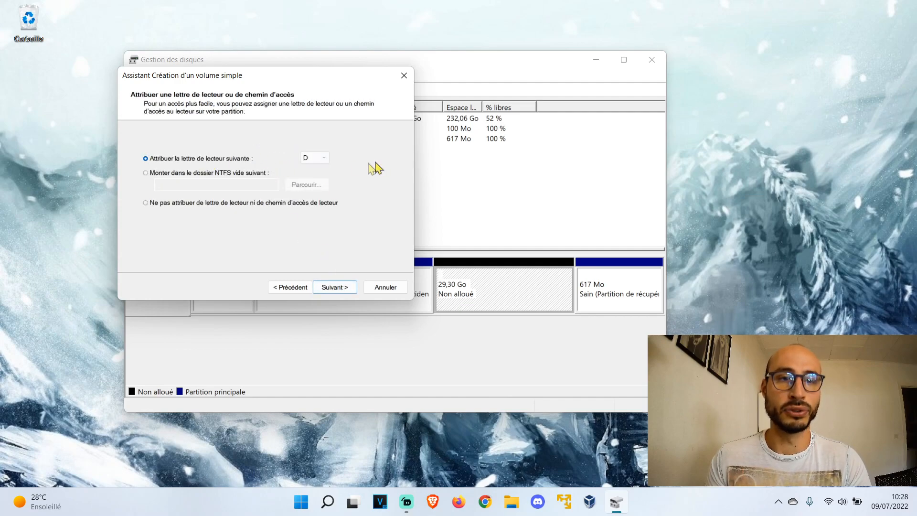
pyautogui.click(324, 159)
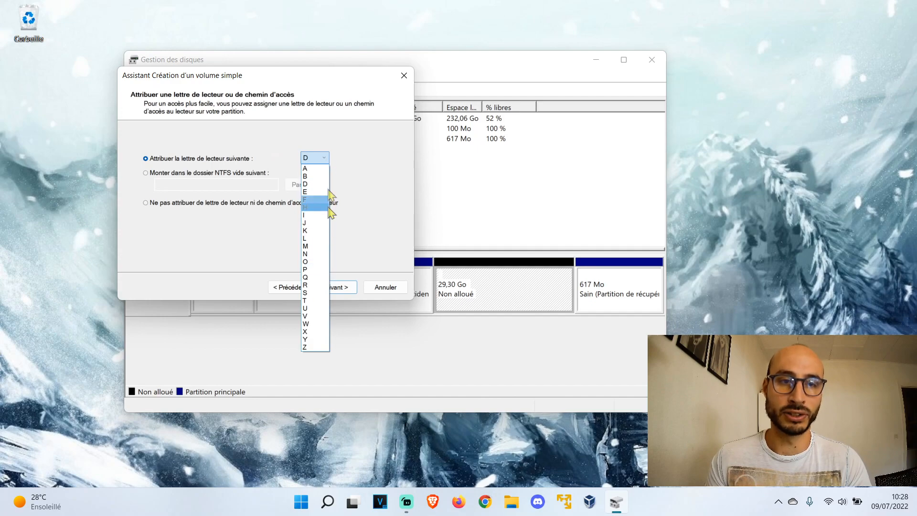
pyautogui.click(328, 184)
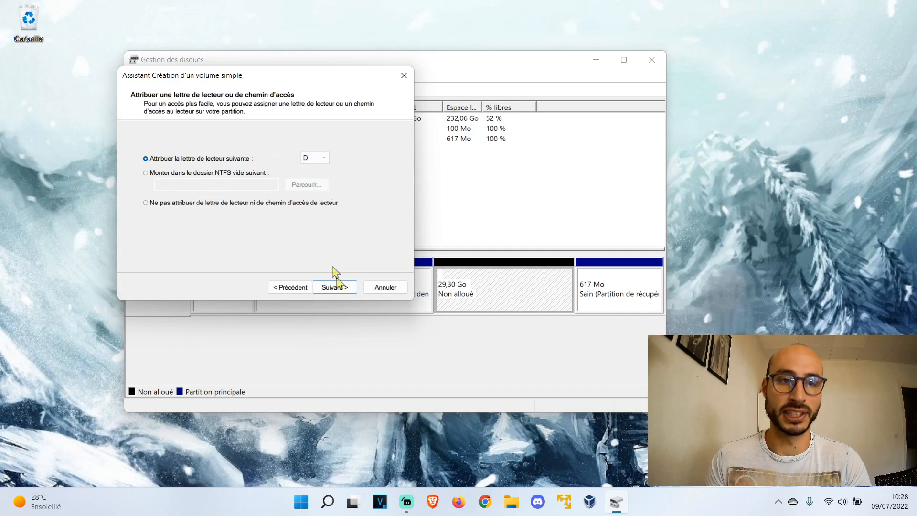
pyautogui.click(336, 287)
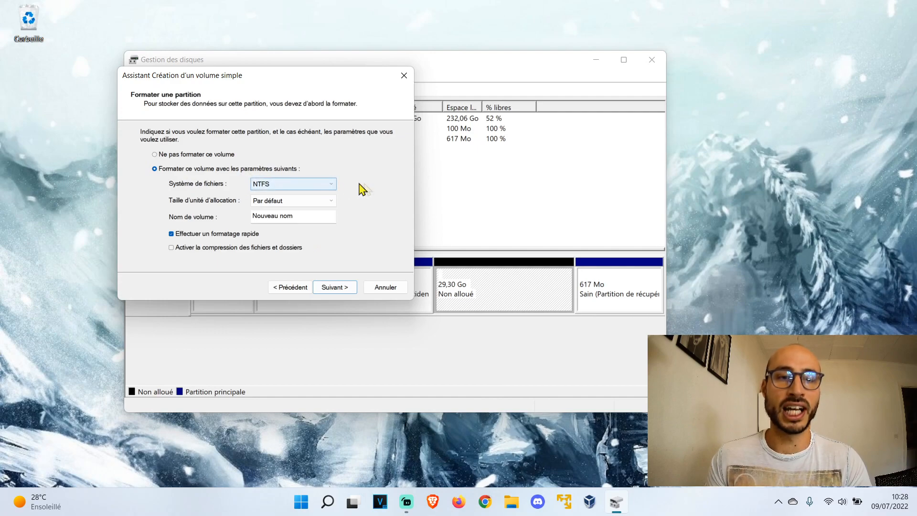
# Format the new volume as NTFS with the name "Mon nouveau volume" and finish the creation wizard.
pyautogui.click(333, 186)
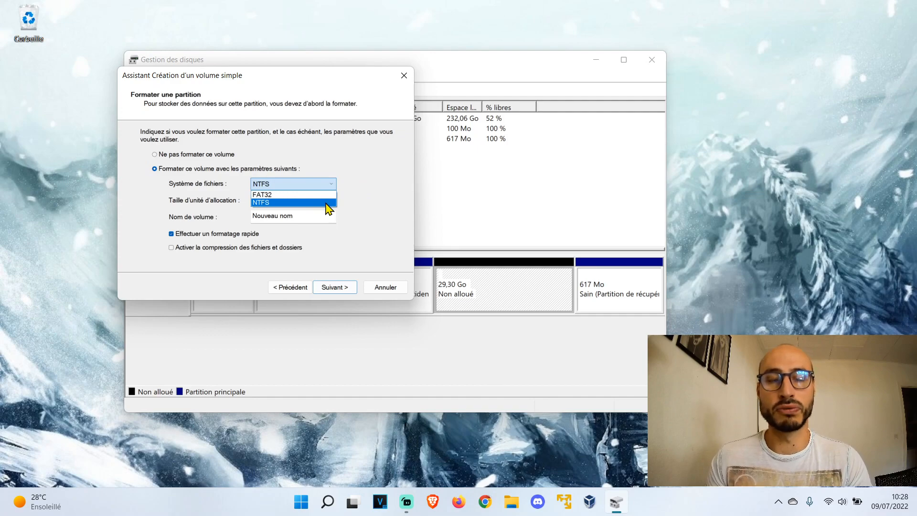
pyautogui.click(315, 205)
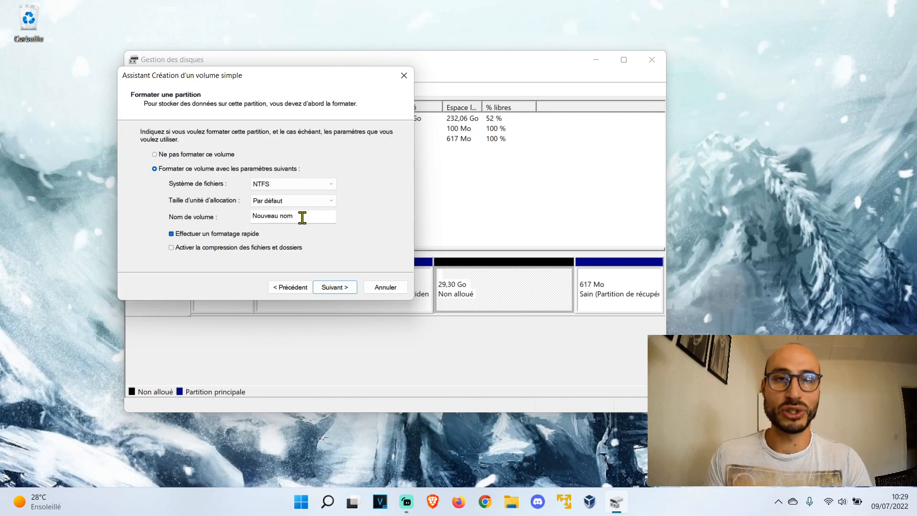
pyautogui.moveTo(304, 217); pyautogui.dragTo(214, 216)
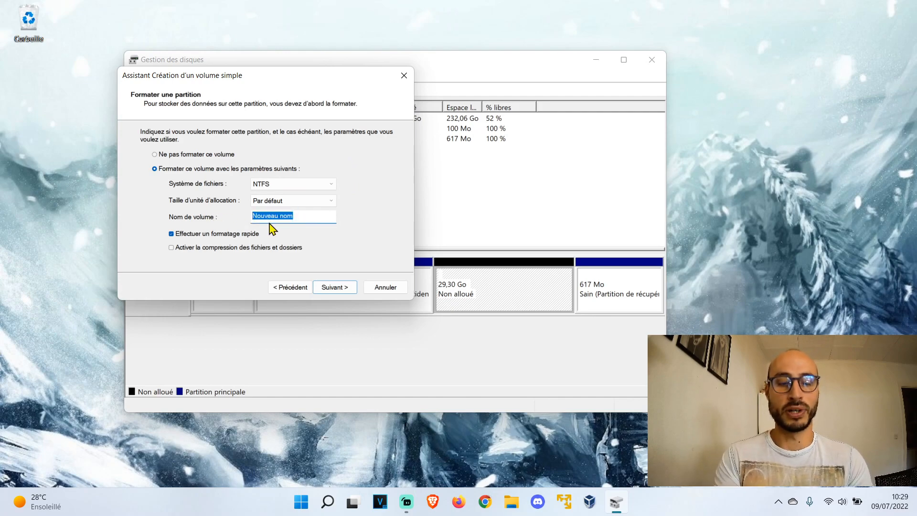
pyautogui.write('Mon nouveau volume')
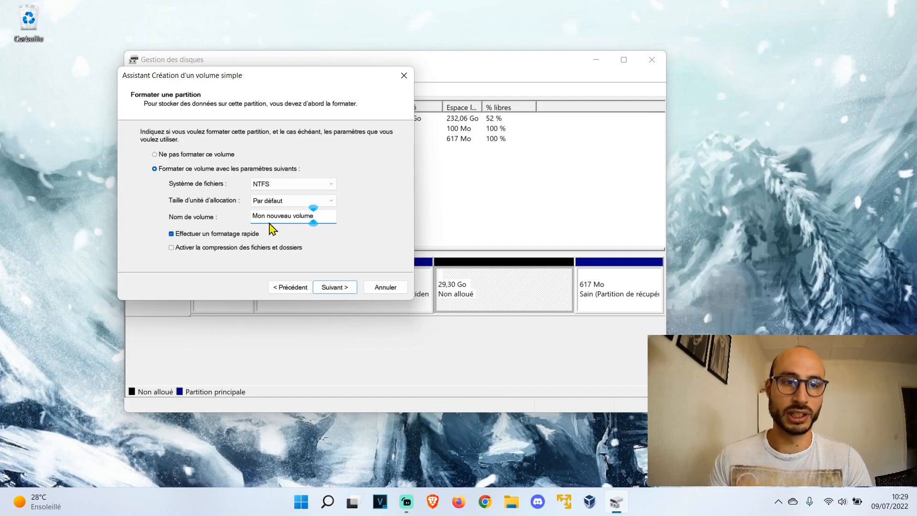
pyautogui.click(344, 289)
pyautogui.scroll(-2, 328, 201)
pyautogui.scroll(2, 328, 201)
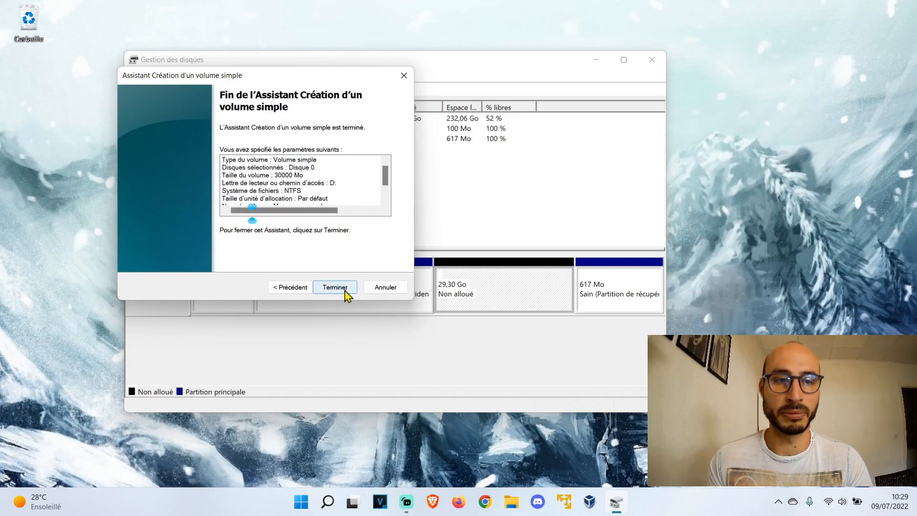
pyautogui.click(335, 287)
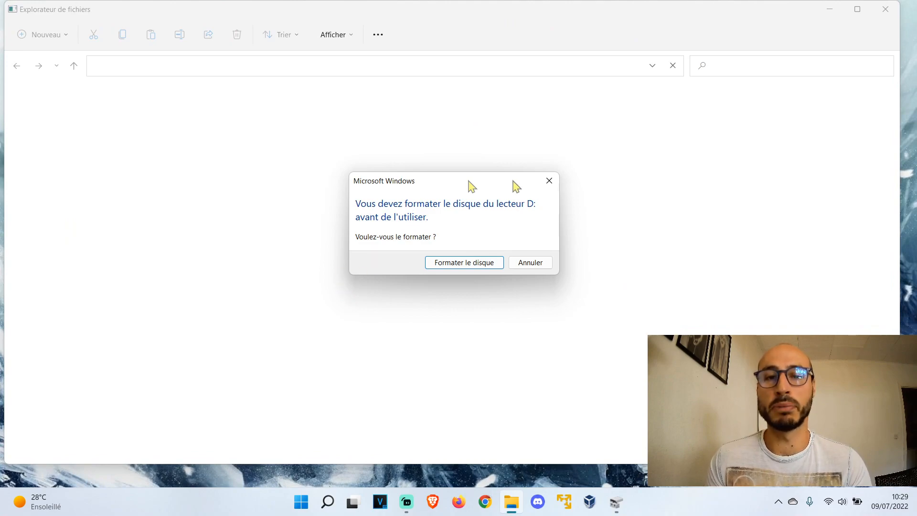
# Decline formatting drive D:, inspect the new drive under Ce PC, and close File Explorer.
pyautogui.click(541, 265)
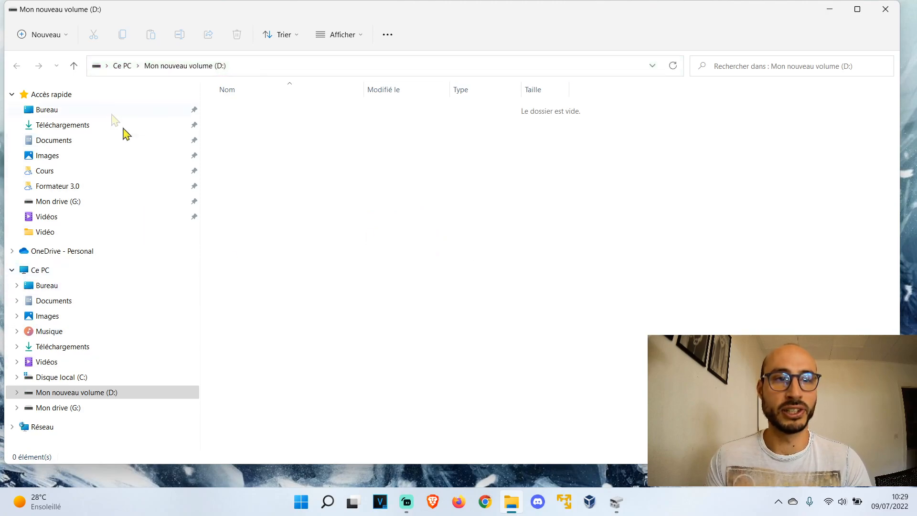
pyautogui.click(89, 273)
pyautogui.click(402, 247)
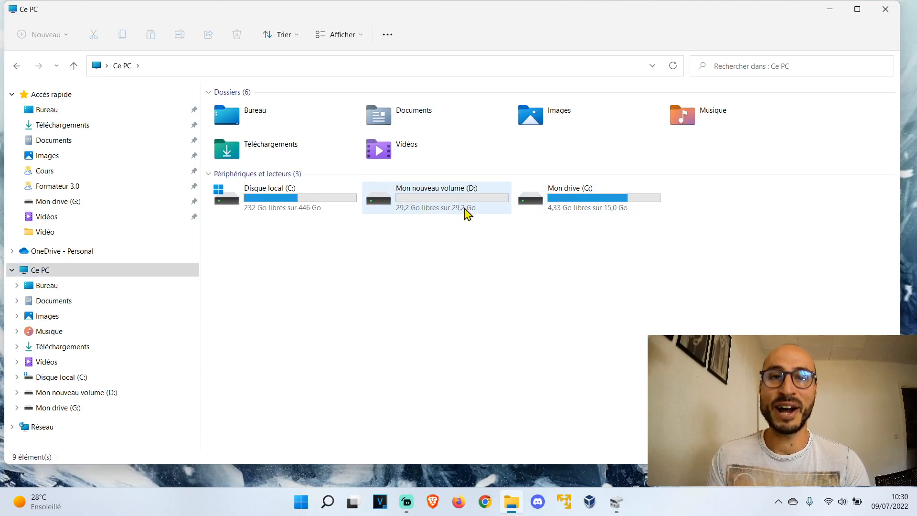
pyautogui.moveTo(468, 213)
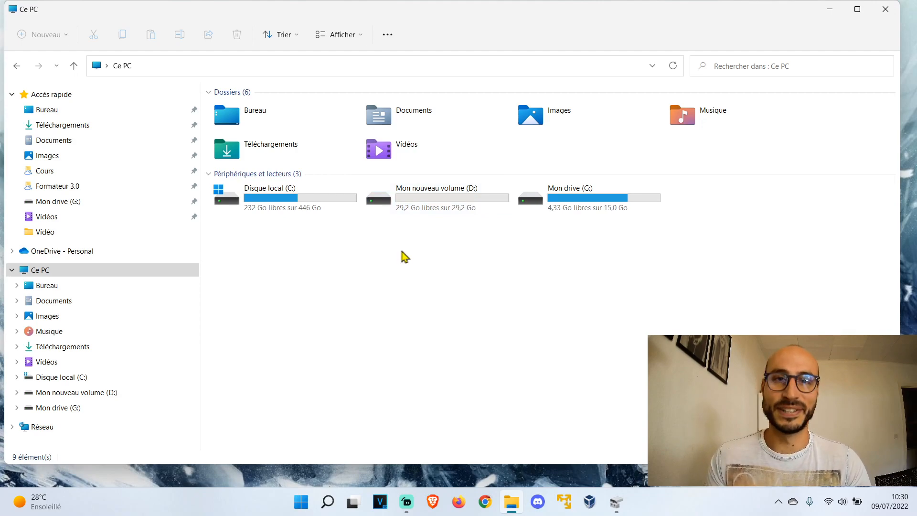
pyautogui.click(888, 10)
# Return to Disk Management and delete the simple volume "Mon nouveau volume (D:)" from Disque 0, accepting the loss of its data.
pyautogui.click(616, 500)
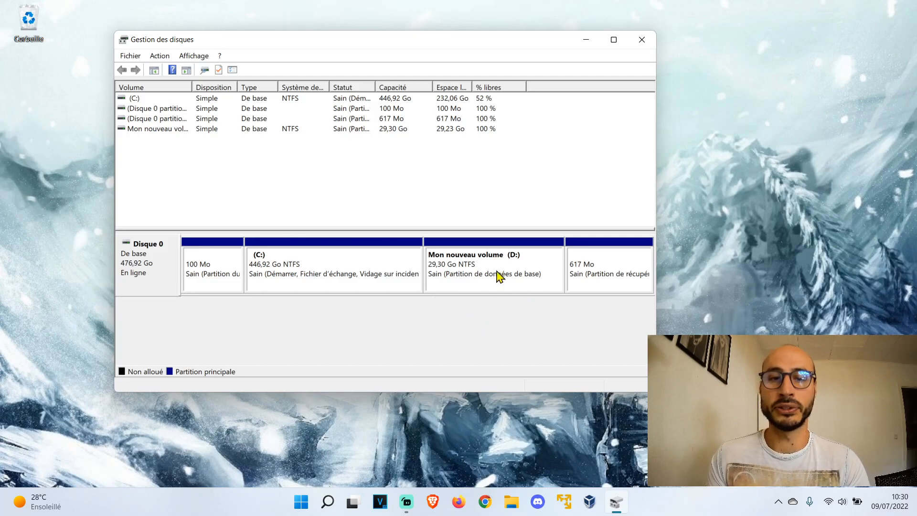
pyautogui.click(515, 271)
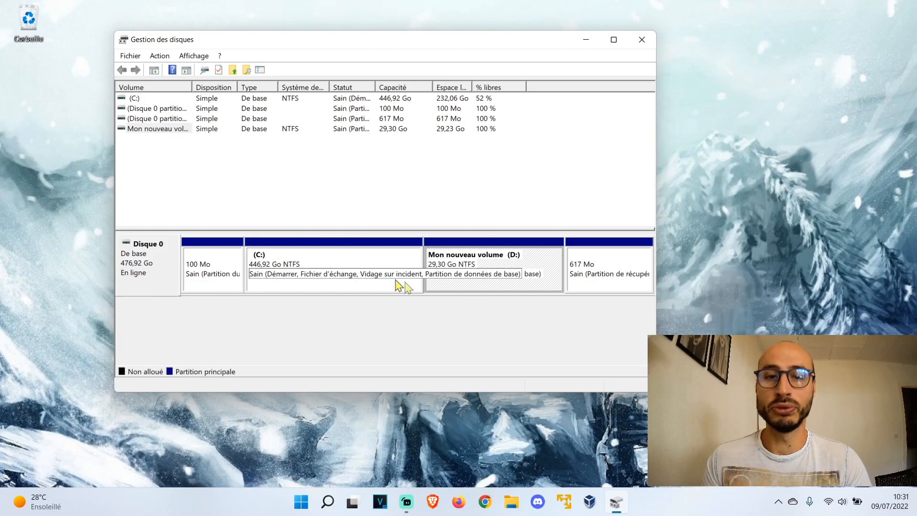
pyautogui.rightClick(525, 268)
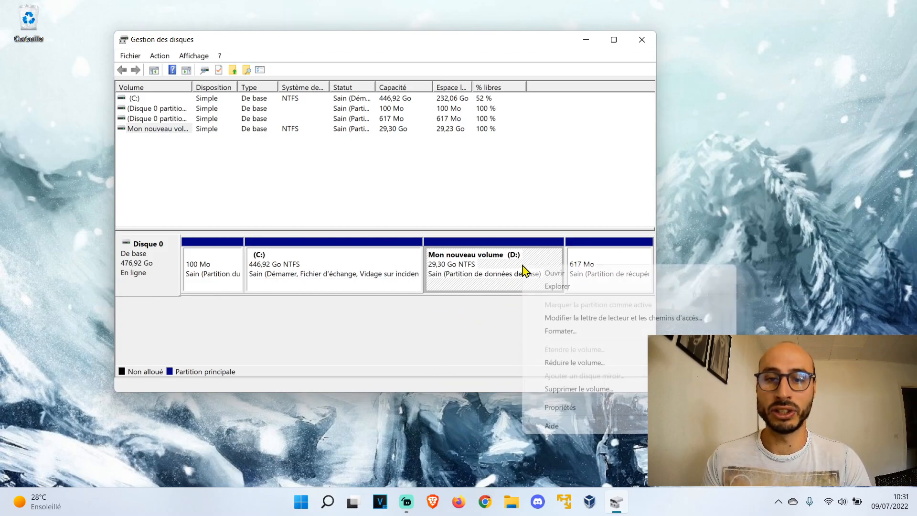
pyautogui.click(636, 390)
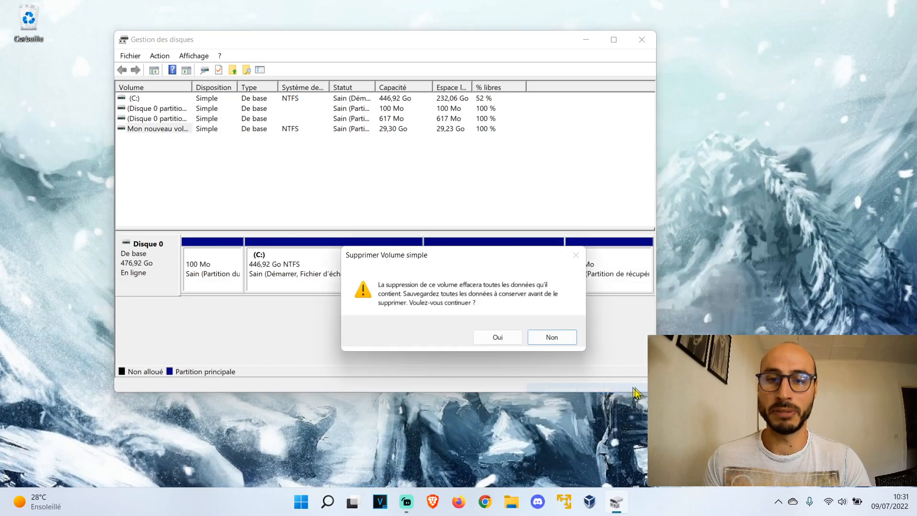
pyautogui.click(494, 337)
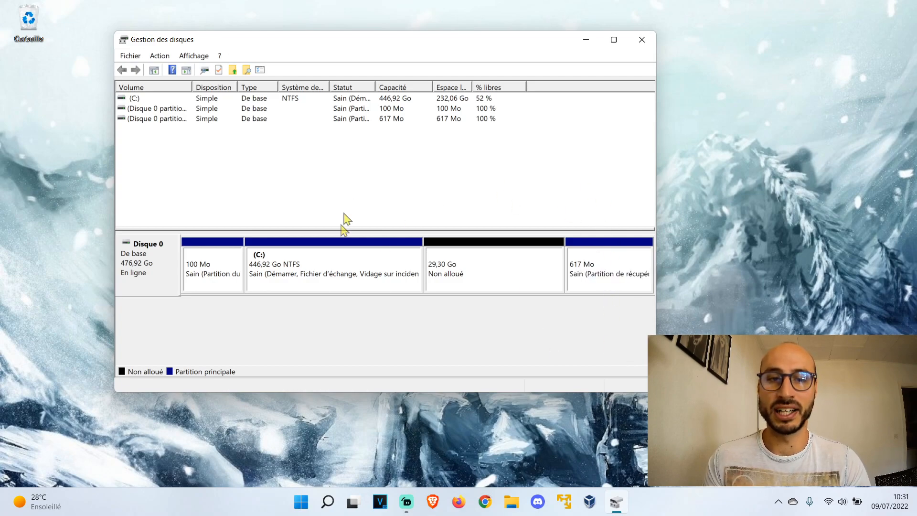
# Extend volume C: with the full 30000 Mo of adjacent unallocated space on Disque 0 and complete the extension wizard.
pyautogui.rightClick(374, 265)
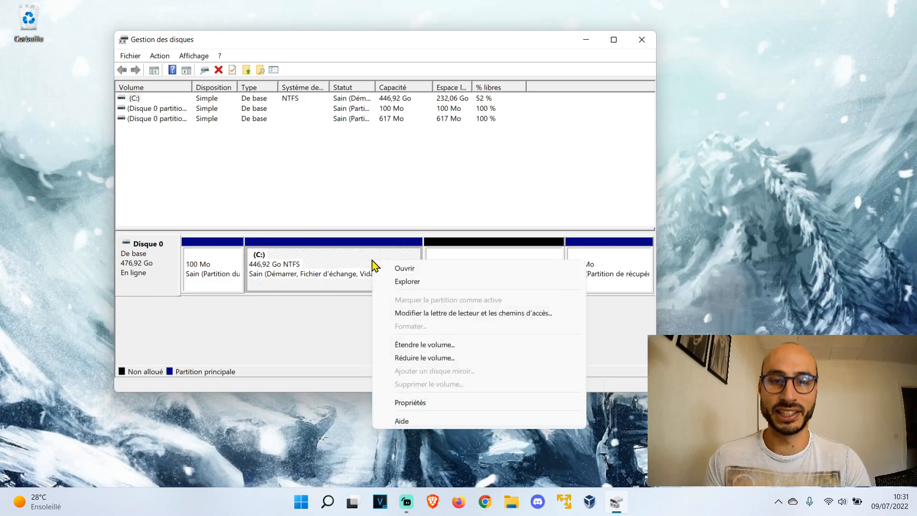
pyautogui.click(448, 349)
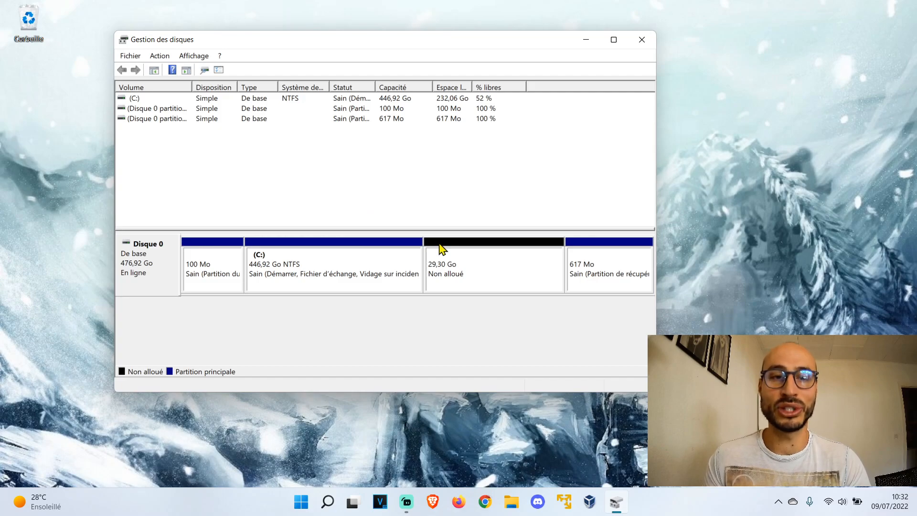
pyautogui.rightClick(372, 260)
pyautogui.click(471, 340)
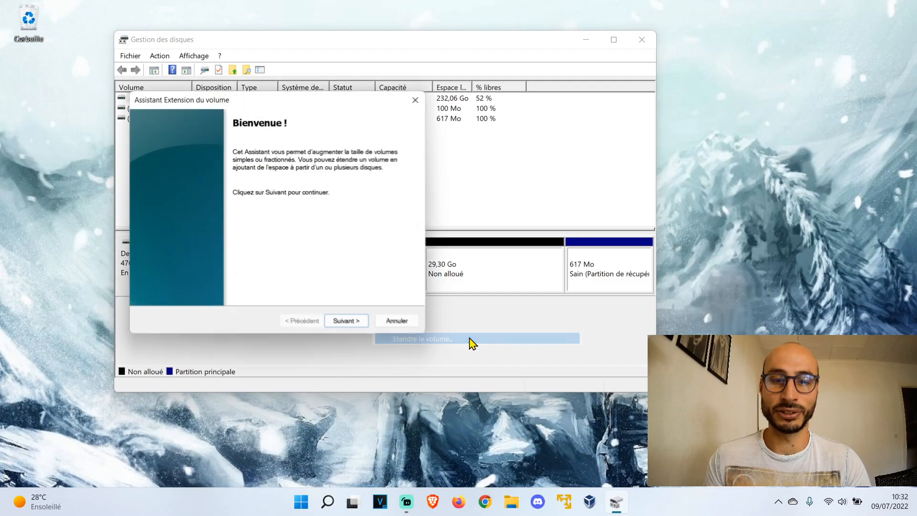
pyautogui.click(364, 322)
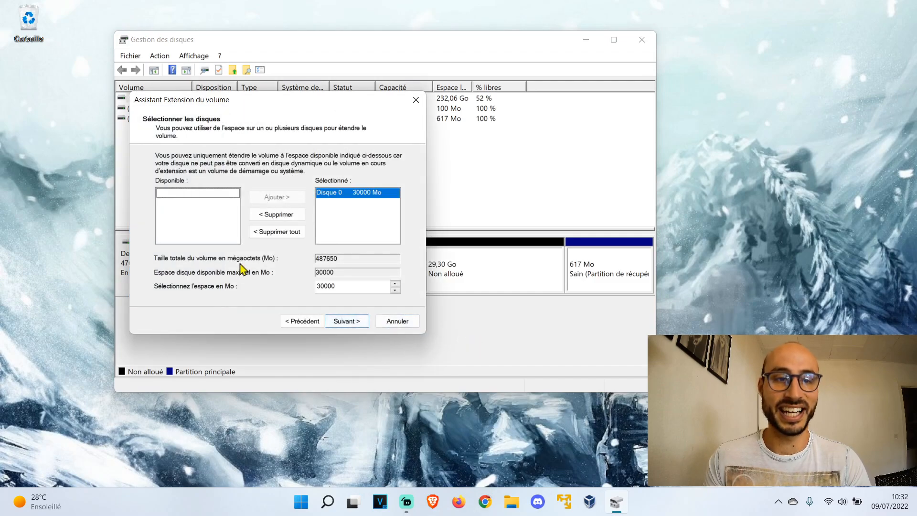
pyautogui.click(353, 325)
pyautogui.click(354, 325)
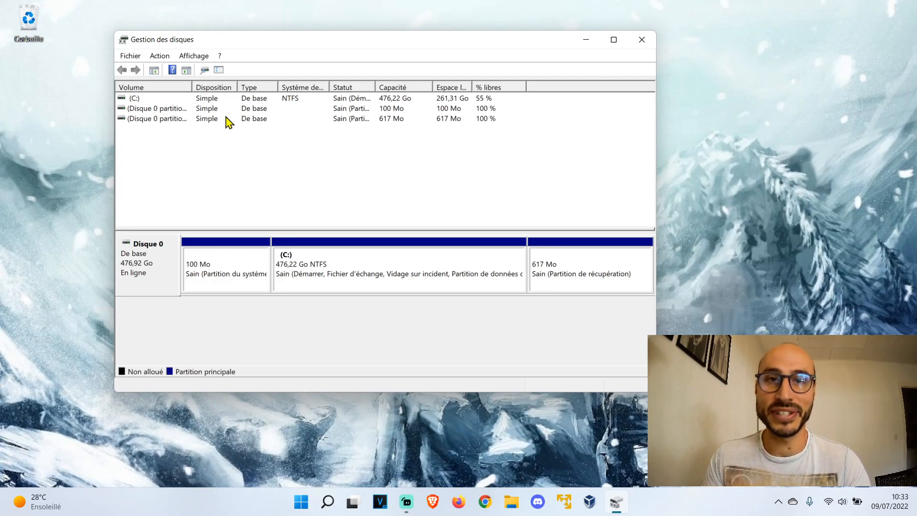
# Change the upper view of Disk Management to the list of disks (Liste des disques).
pyautogui.click(203, 56)
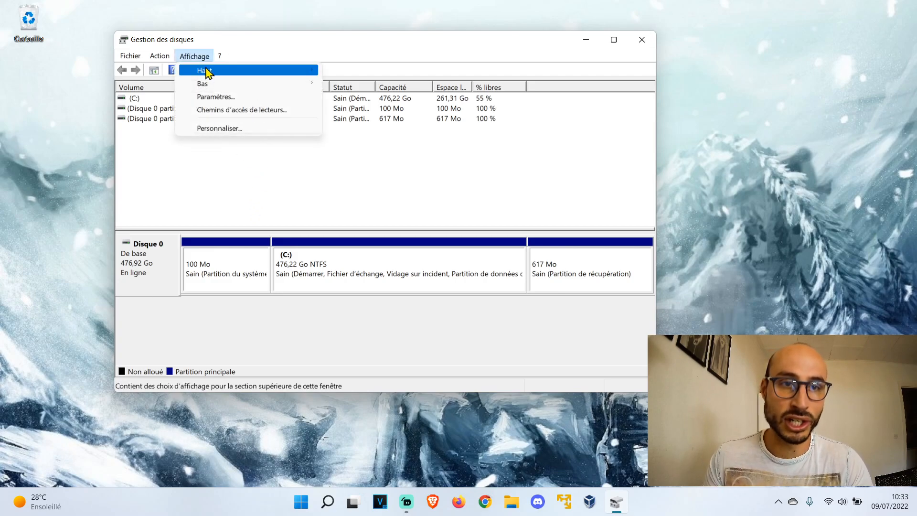
pyautogui.moveTo(210, 72)
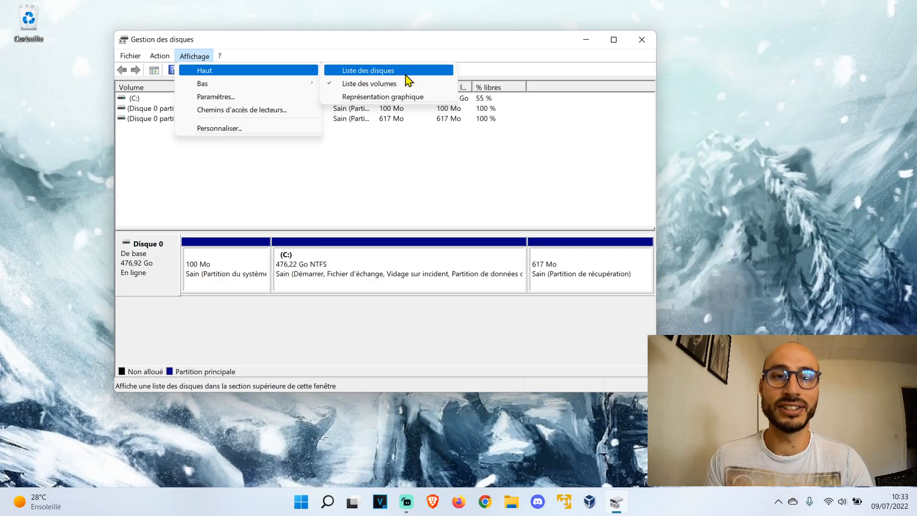
pyautogui.click(405, 74)
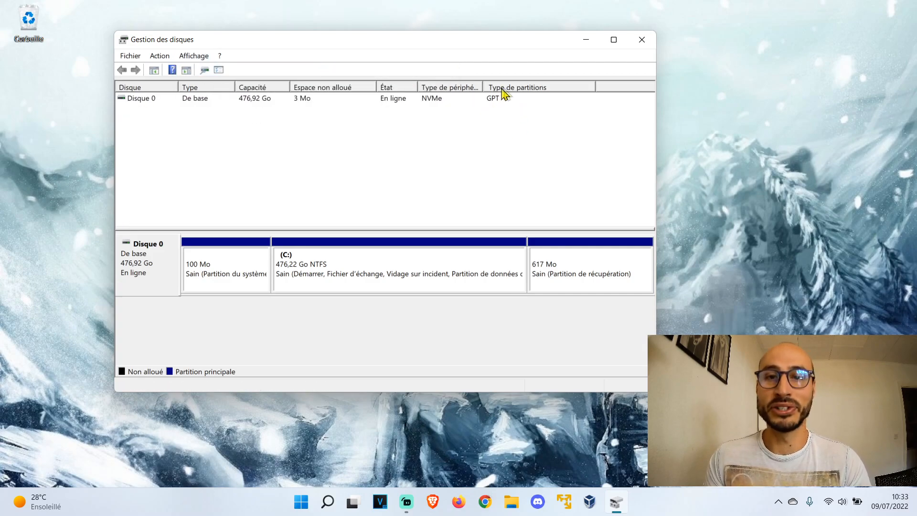